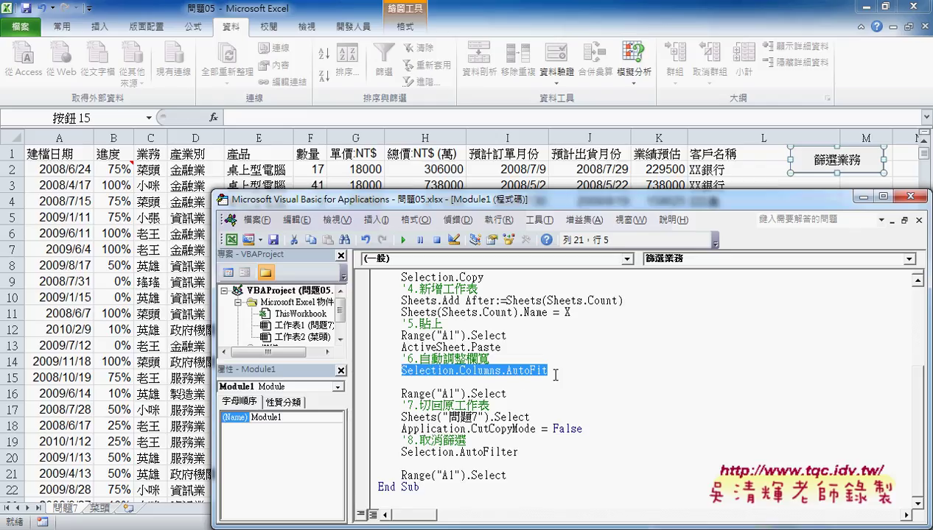
Step: Highlight the AutoFilter lines, the $A$1:$L$2500 range, Field:=3 and 業務 in the macro name
drag(519, 452, 408, 452)
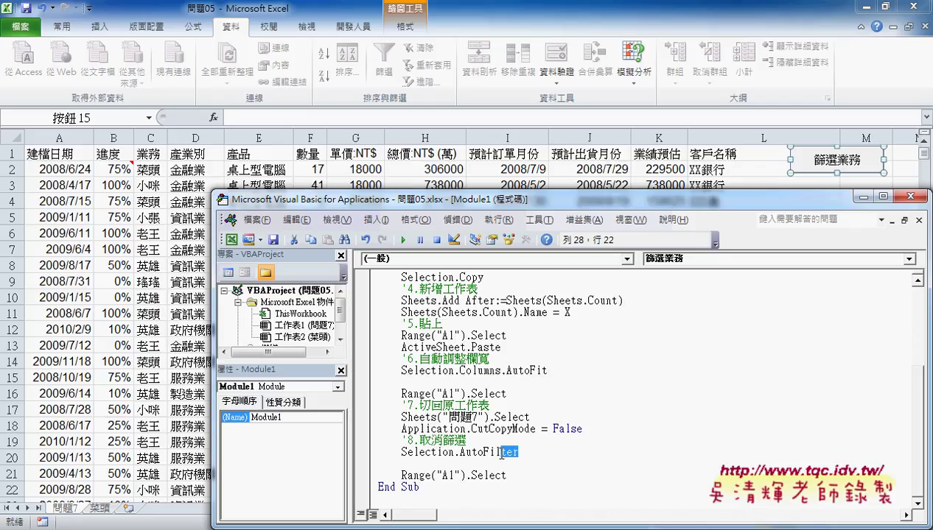
drag(507, 475, 402, 476)
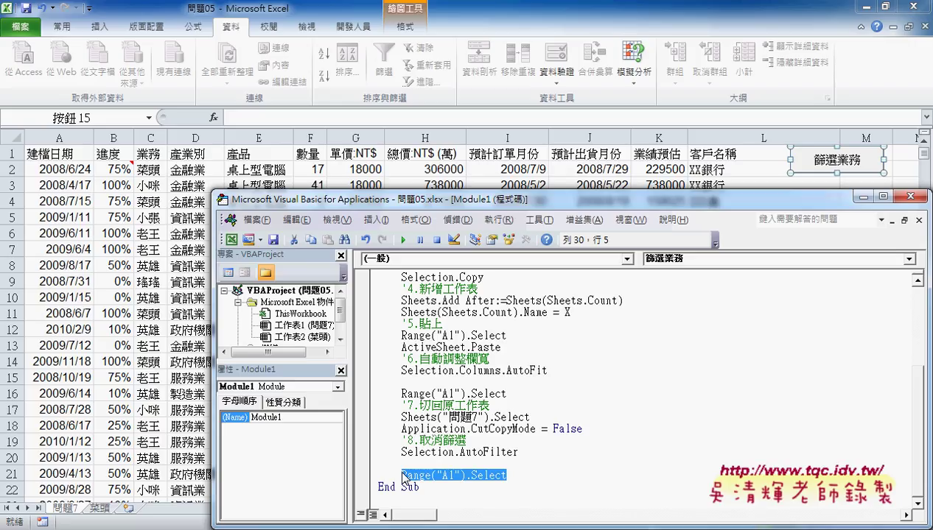
scroll(404, 479, up, 2)
scroll(457, 413, up, 2)
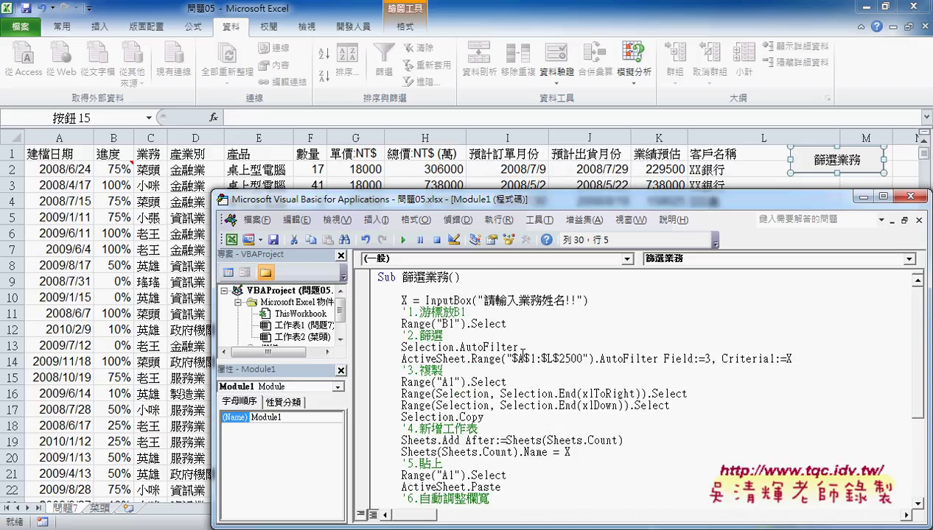
click(471, 359)
mouse_move(513, 358)
mouse_down()
mouse_move(532, 359)
mouse_move(507, 359)
mouse_up()
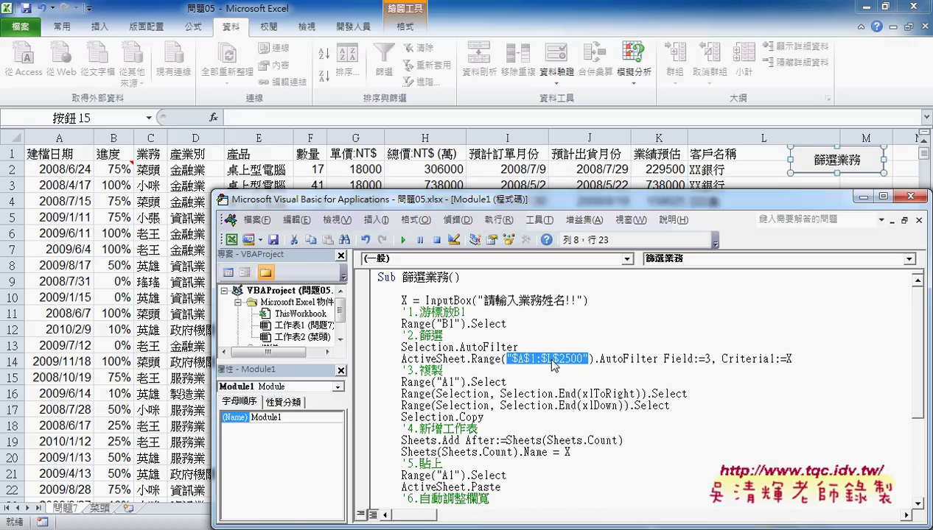
double_click(706, 358)
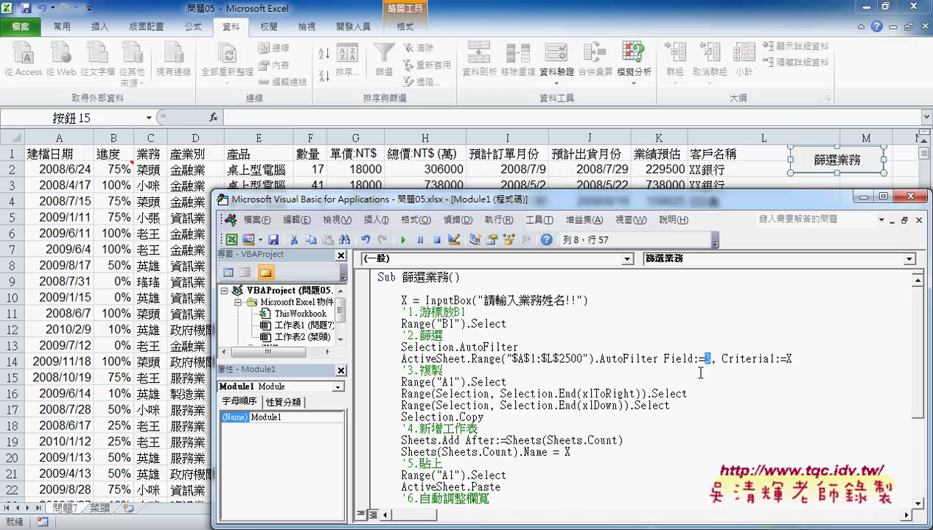
scroll(699, 373, down, 2)
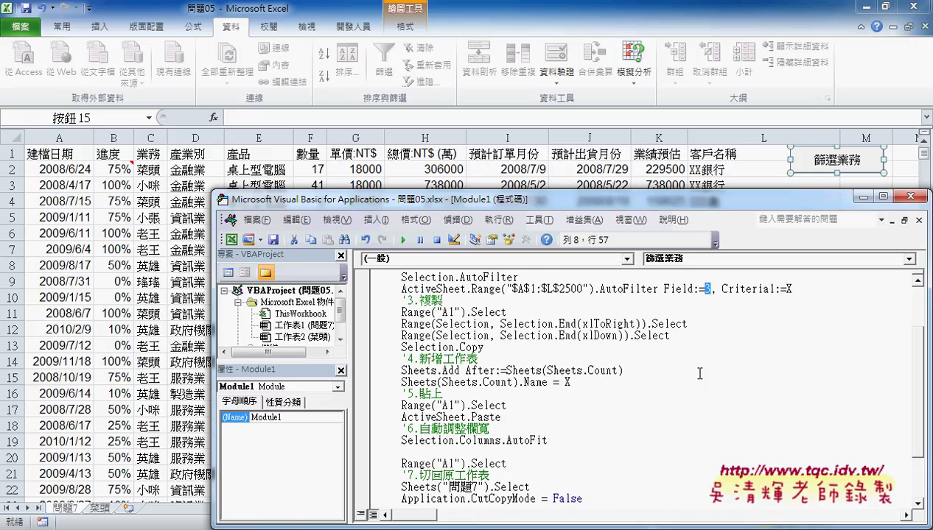
scroll(699, 374, up, 2)
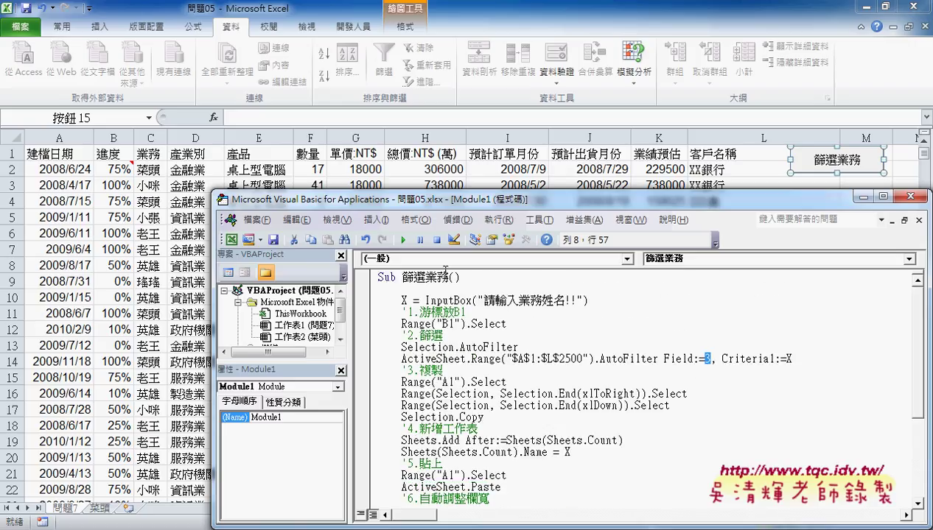
drag(426, 277, 448, 278)
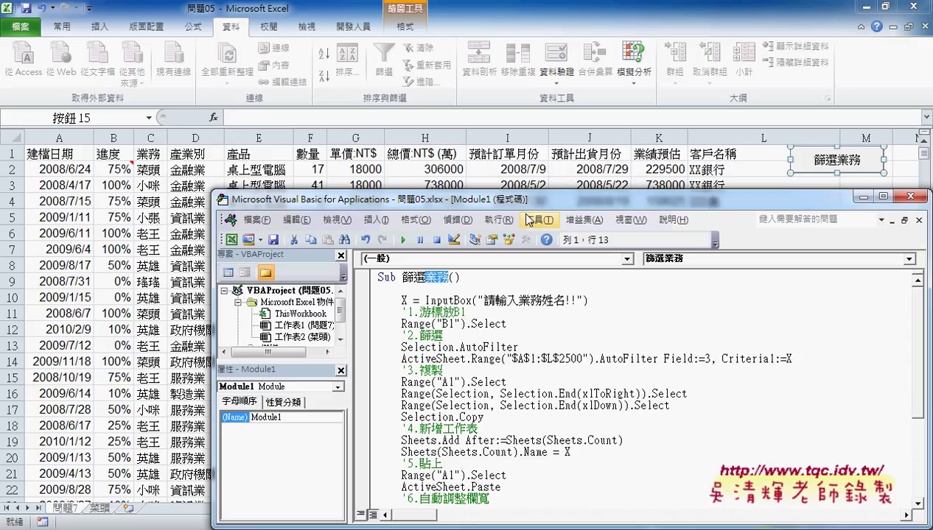
Step: Enlarge and reposition the editor window, then run the 篩選業務 macro
drag(521, 191, 475, 186)
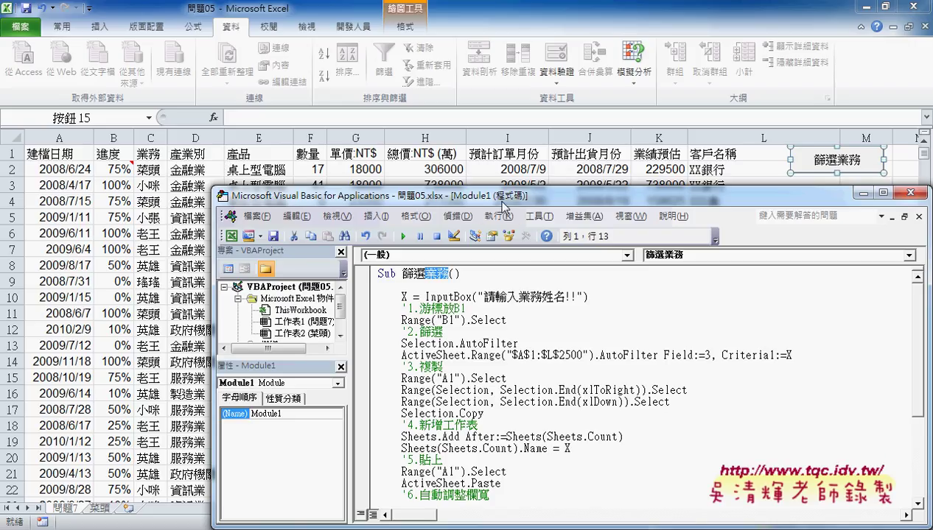
drag(502, 197, 471, 118)
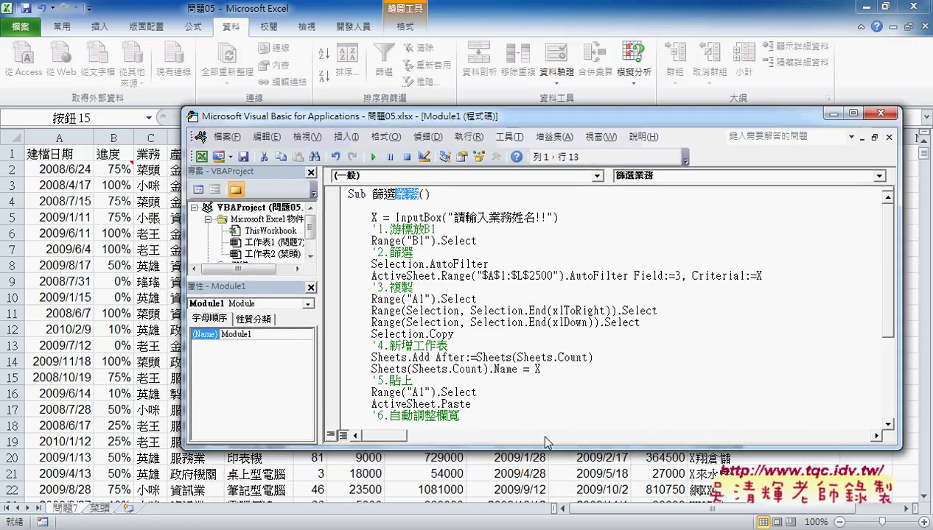
drag(545, 445, 545, 477)
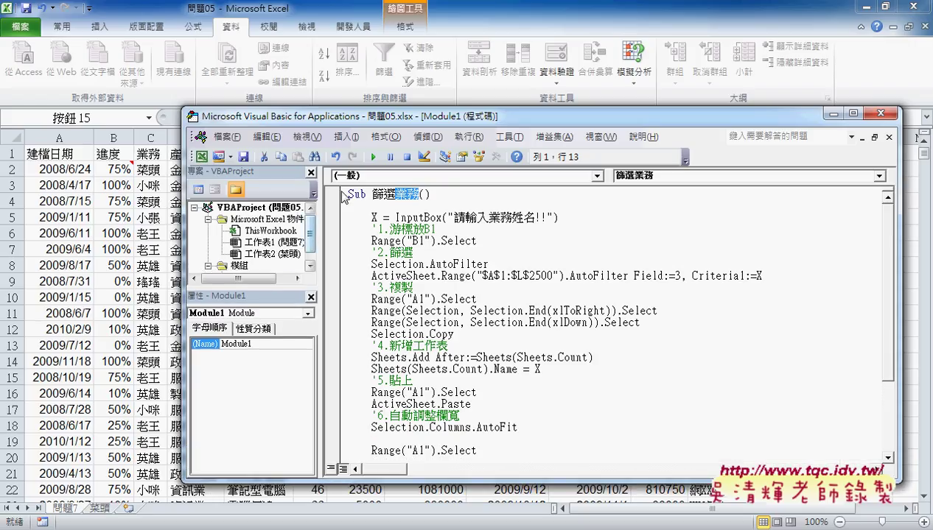
click(374, 158)
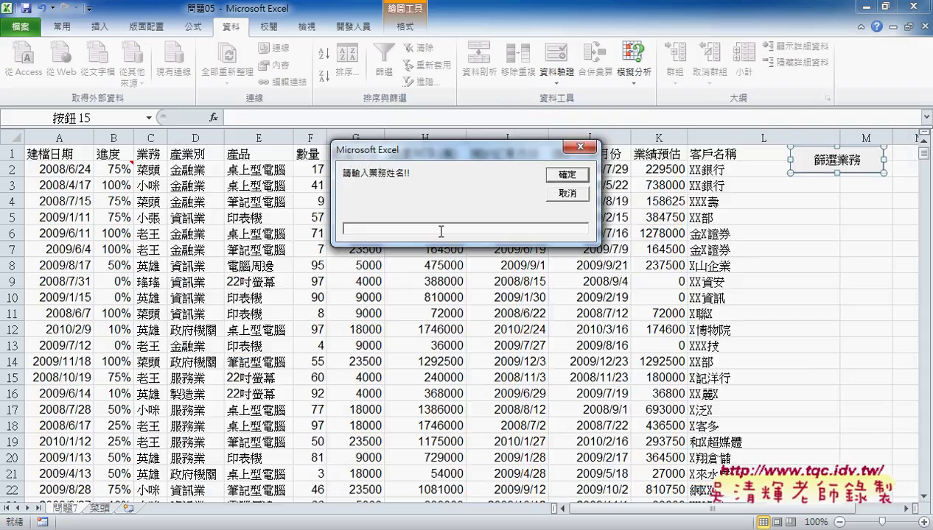
Step: Enter the salesperson's name in the InputBox and confirm it with 確定
text(ㄎ)
text(ㄞ)
text(ˋㄊㄡˊ)
key(Return)
click(567, 176)
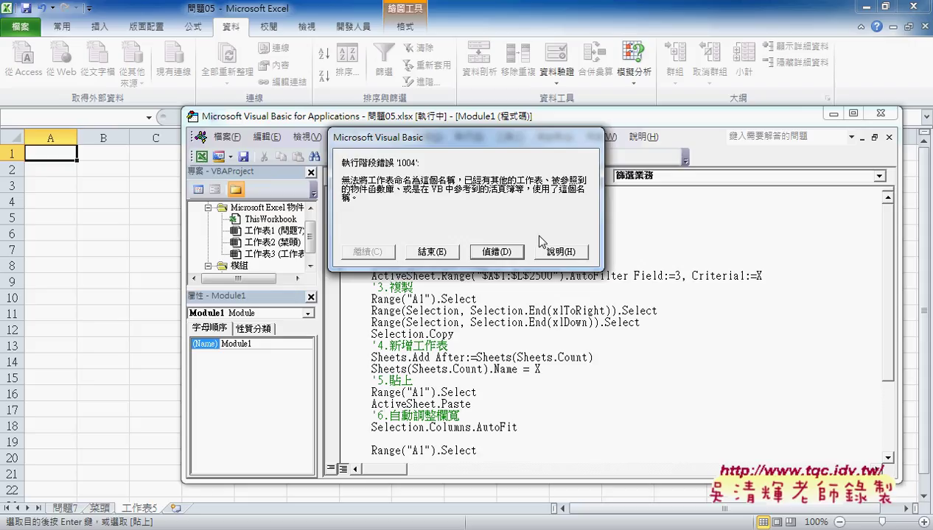
Step: Choose 偵錯 (Debug) in the run-time error 1004 dialog to jump to the failing line
click(512, 252)
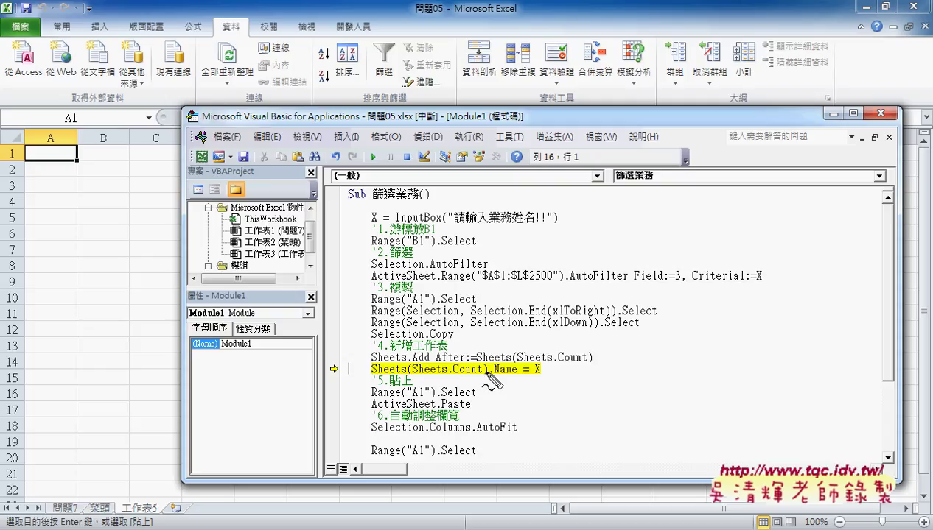
click(100, 503)
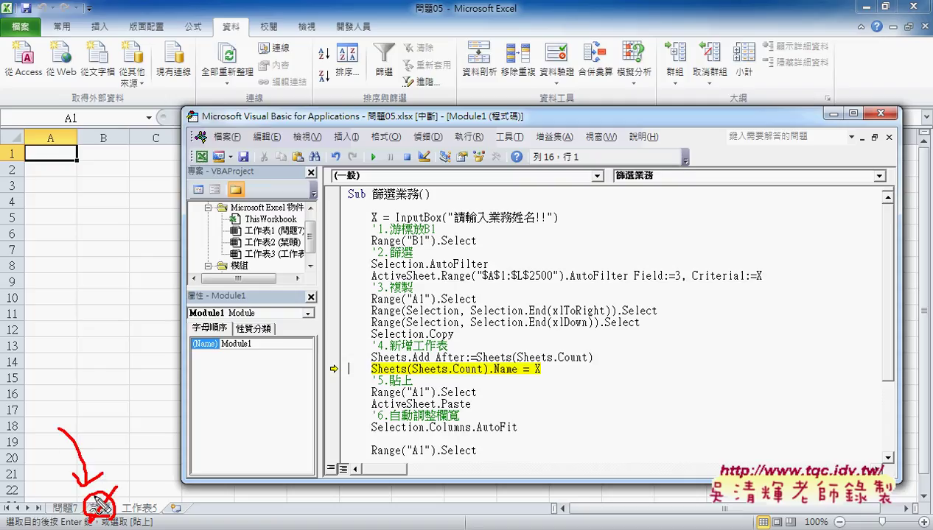
drag(87, 493, 112, 516)
drag(110, 492, 89, 515)
mouse_move(50, 403)
mouse_down()
mouse_move(122, 394)
mouse_move(136, 461)
mouse_move(146, 453)
mouse_up()
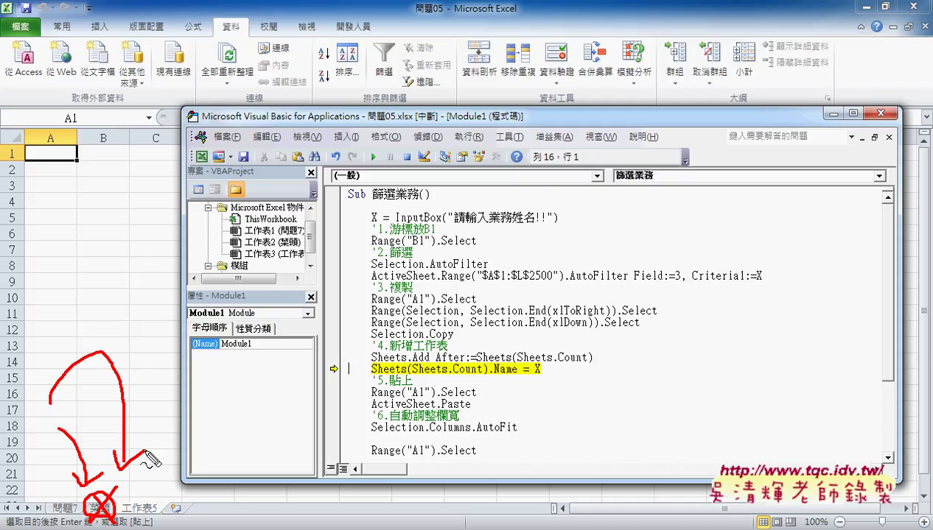
key(Escape)
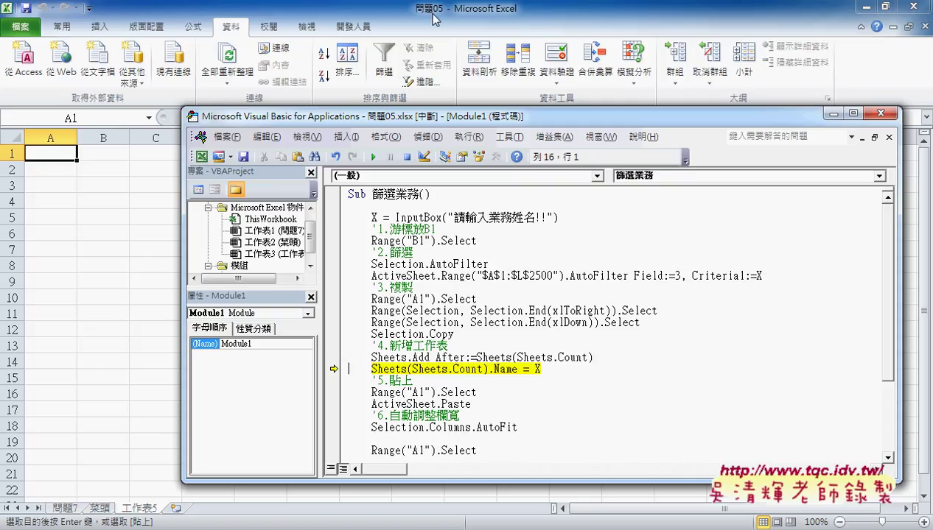
Step: Reset the paused macro and select the code from '1.游標放B1 to '8.取消篩選 in 程式碼
click(403, 160)
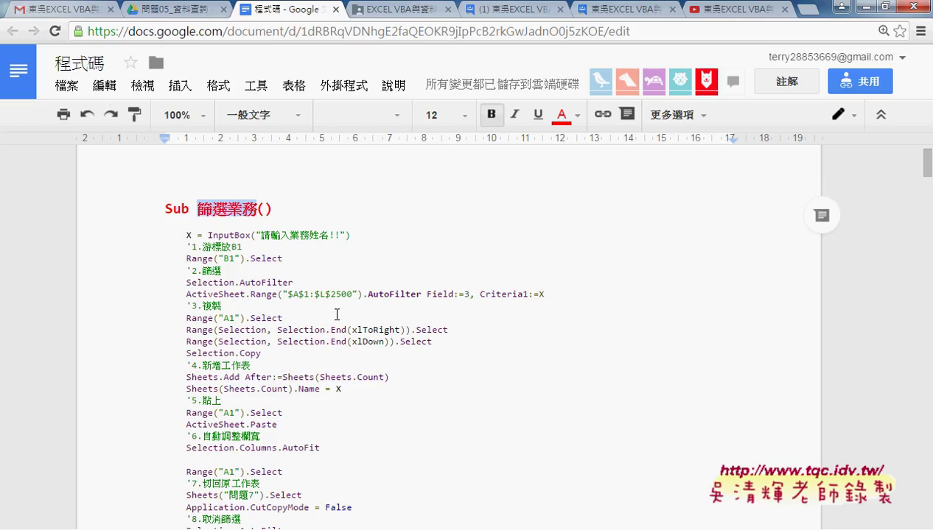
scroll(344, 336, down, 1)
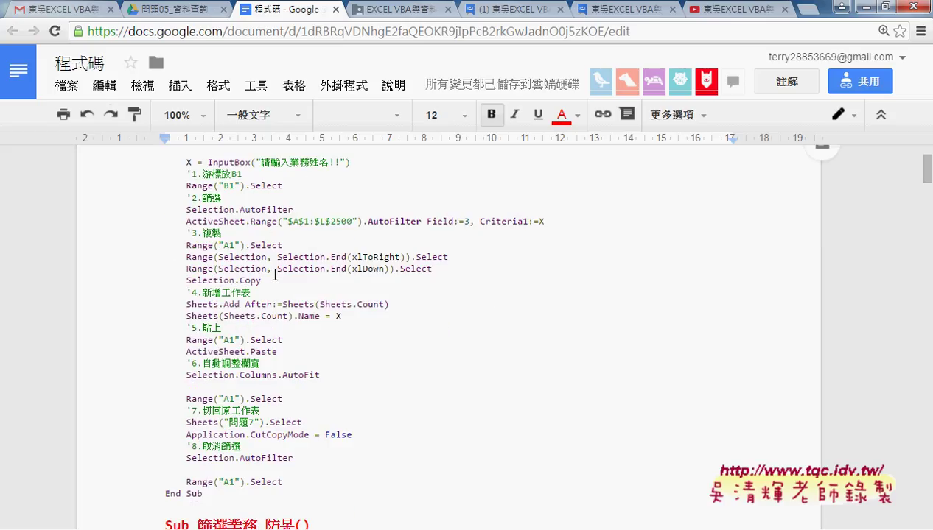
scroll(274, 274, up, 1)
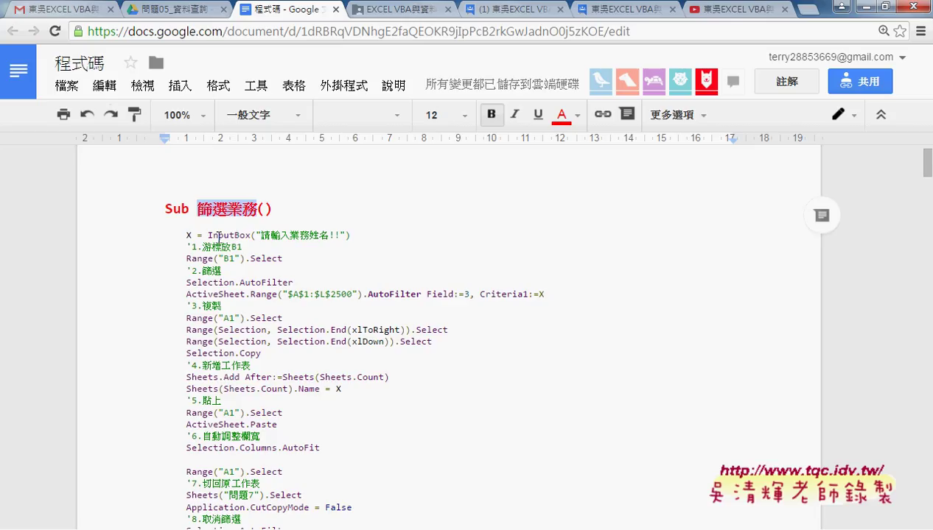
drag(197, 248, 280, 513)
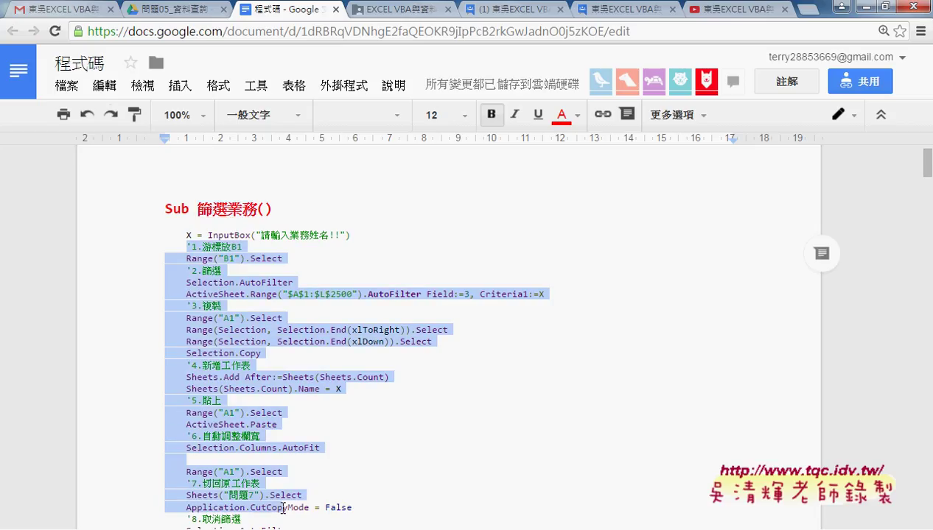